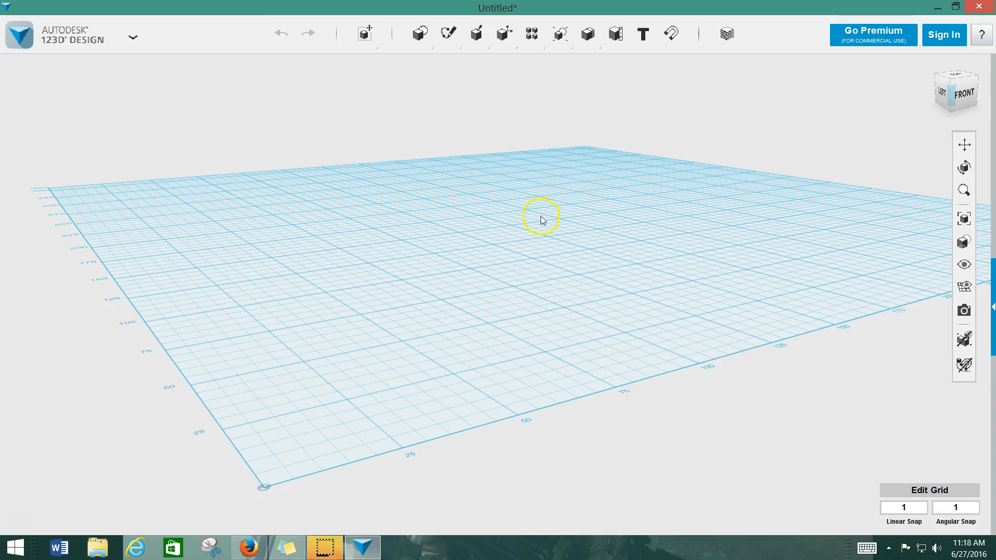
Orbit, pan and zoom around the empty workplane grid to explore it from different angles and distances.
right_click_drag(540, 218, 246, 219)
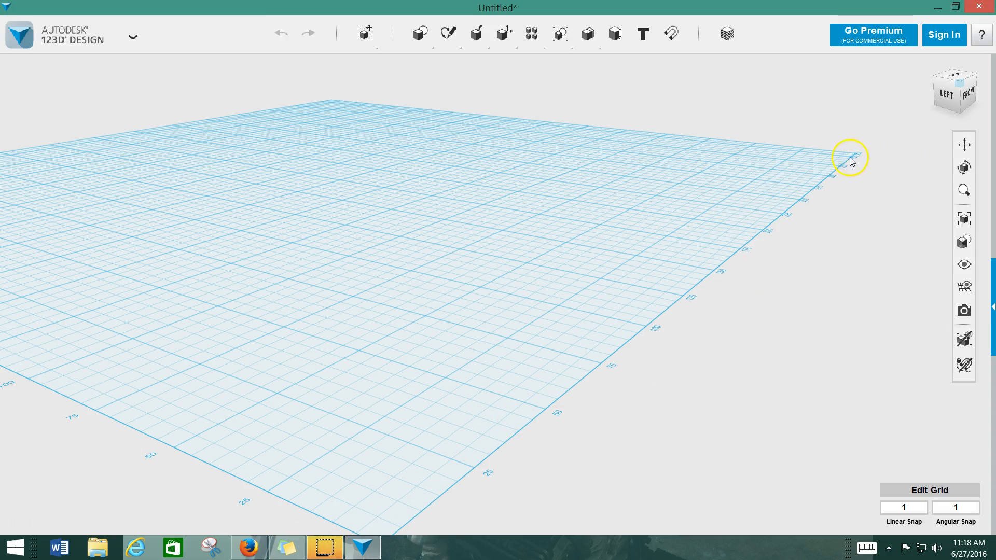
left_click(966, 148)
left_click_drag(218, 220, 514, 356)
left_click_drag(565, 182, 404, 318)
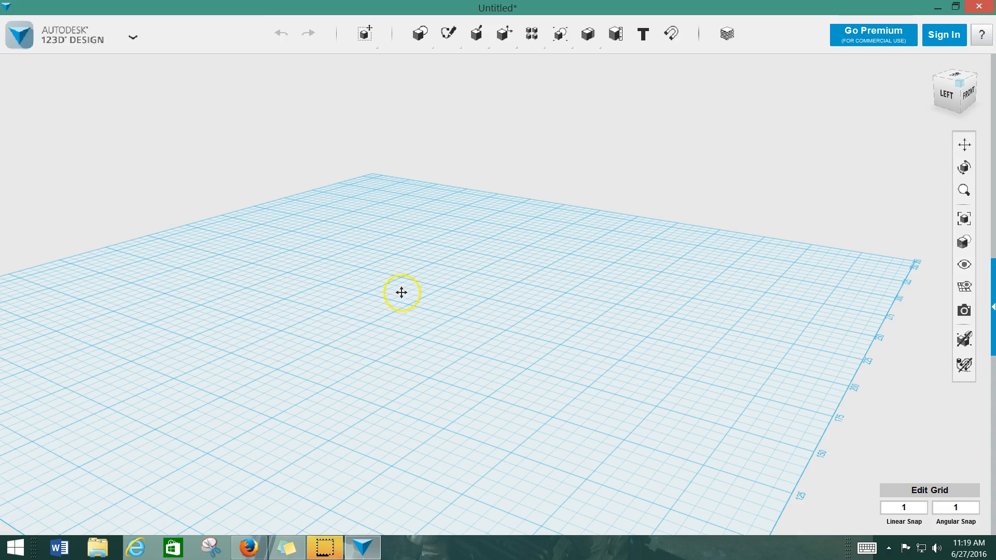
middle_click_drag(417, 303, 316, 312)
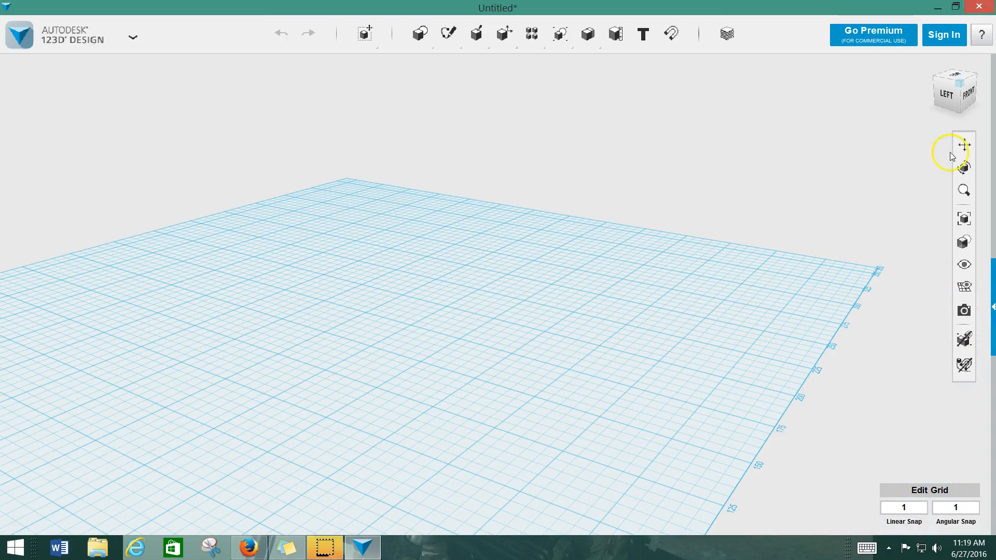
left_click(964, 145)
left_click_drag(326, 303, 402, 276)
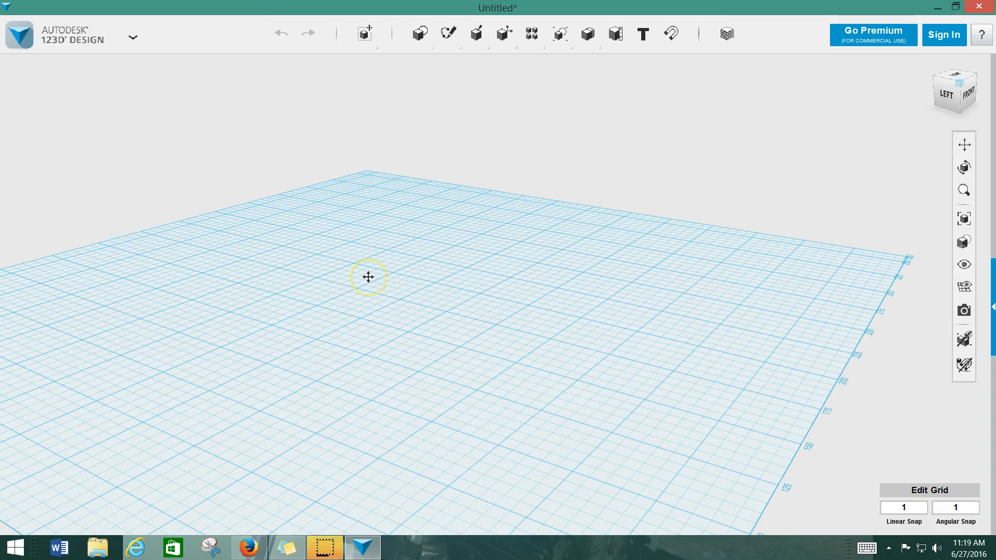
left_click_drag(368, 277, 452, 355)
scroll(426, 326, "down", 3)
scroll(429, 326, "up", 3)
scroll(429, 324, "up", 3)
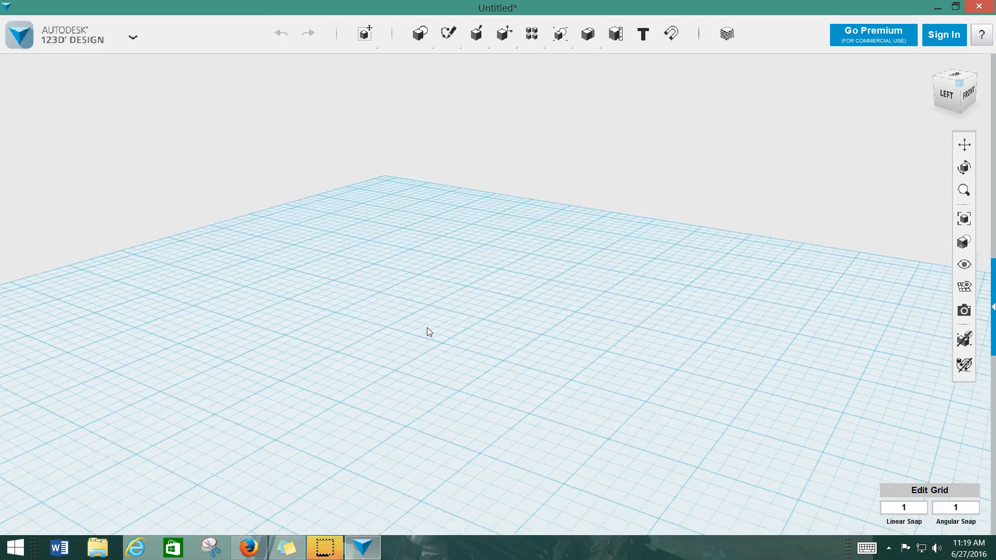
scroll(426, 328, "down", 3)
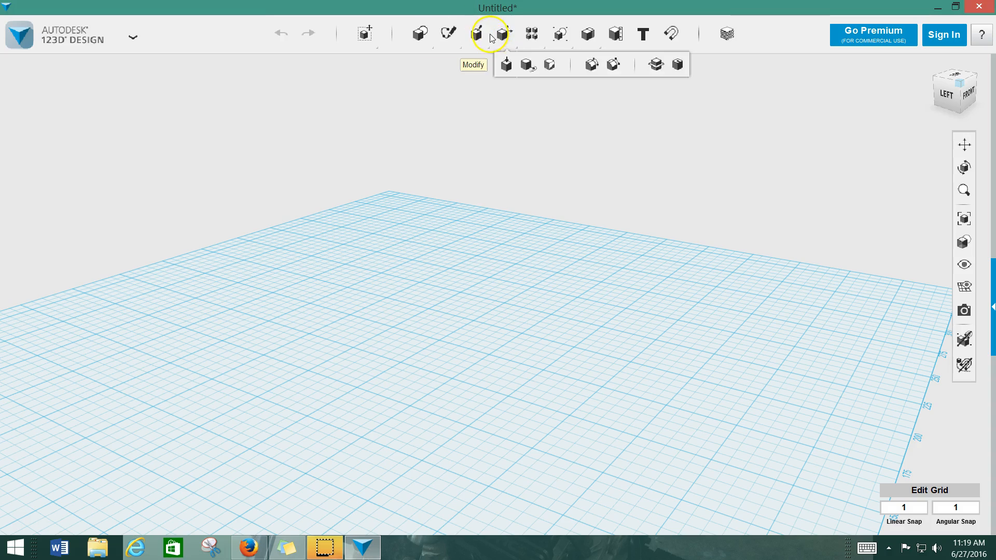
Insert a cylinder primitive with radius 50 and height 50 near the middle of the grid.
mouse_move(421, 36)
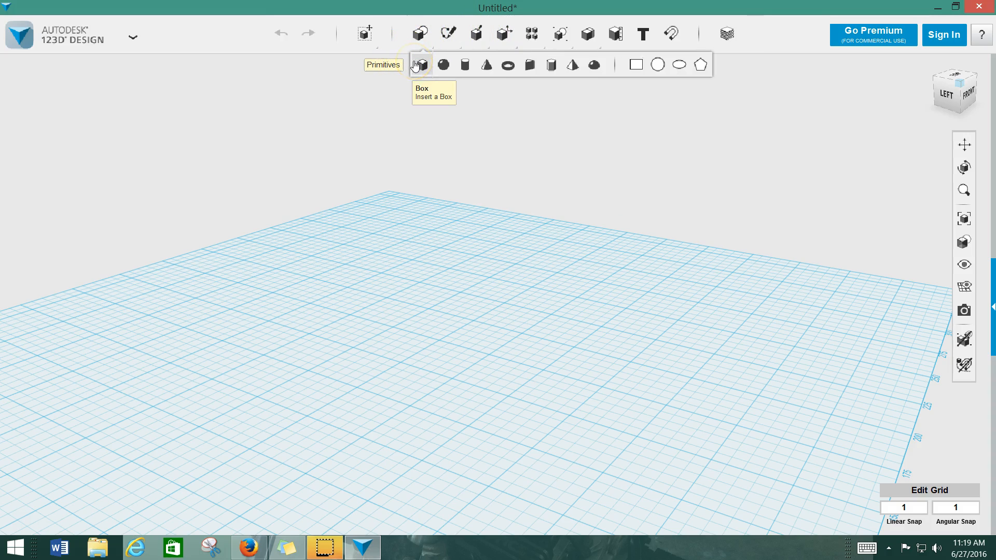
left_click(464, 64)
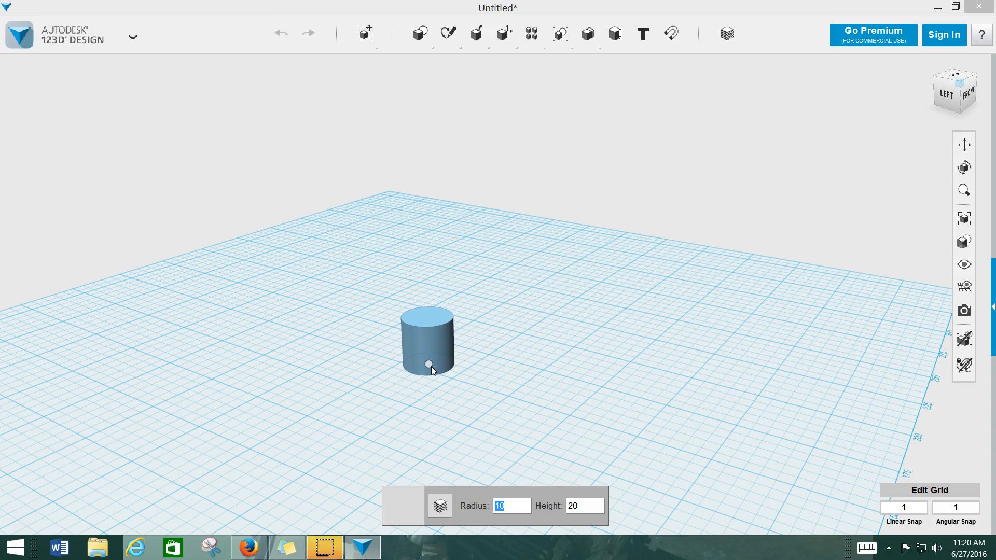
type("50")
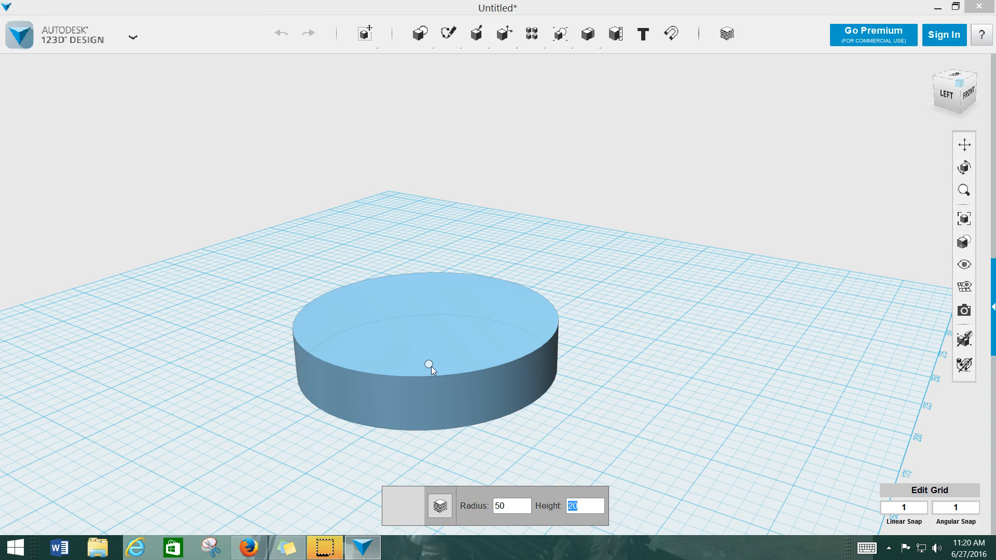
type("50")
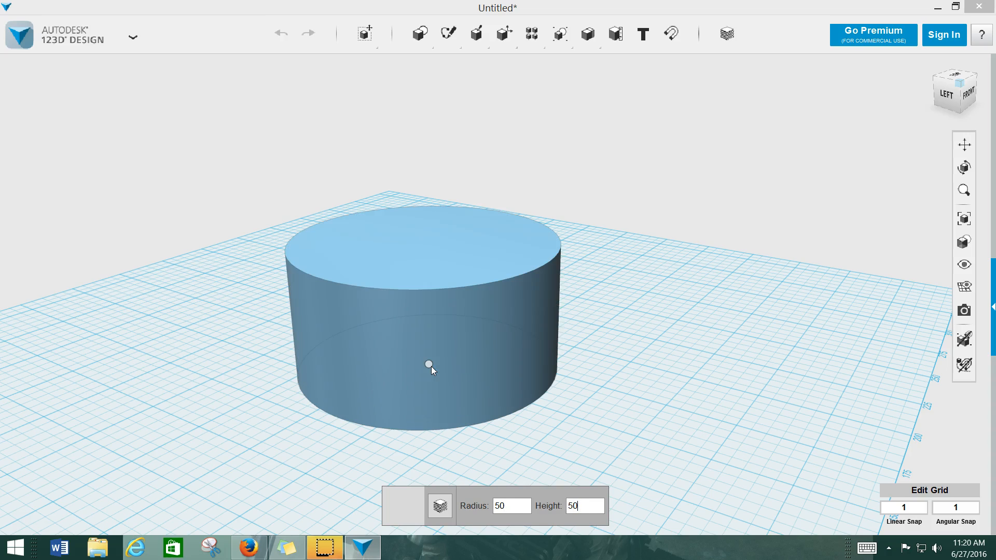
key("Return")
left_click(454, 355)
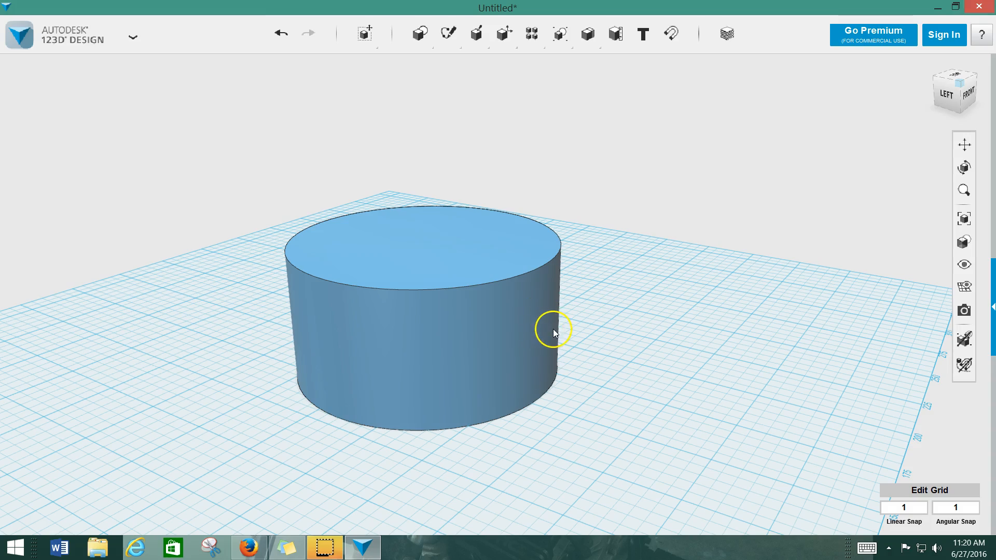
Orbit, pan and zoom around the cylinder to examine its top face and side wall on the grid.
right_click_drag(550, 328, 527, 333)
middle_click_drag(610, 312, 85, 339)
middle_click_drag(406, 229, 225, 344)
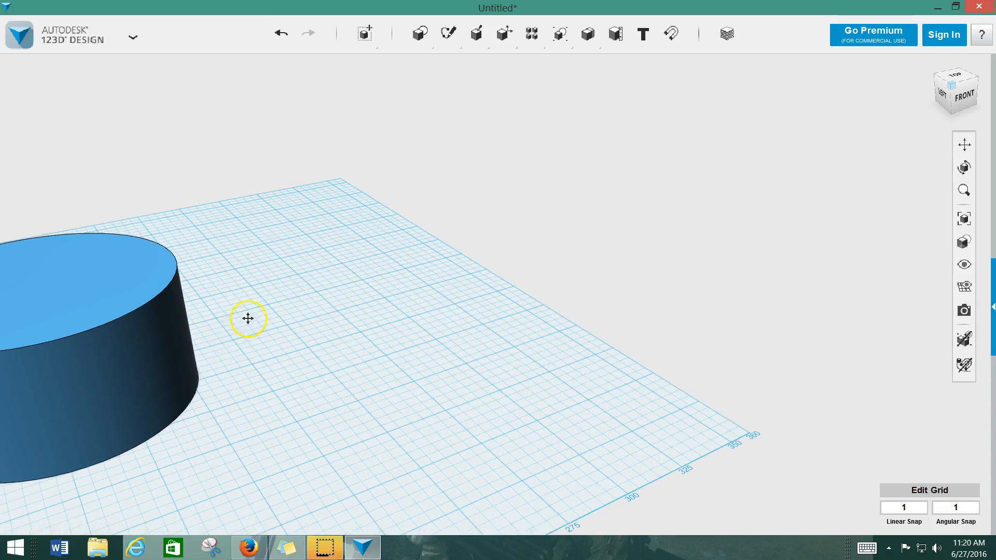
right_click_drag(334, 302, 299, 315)
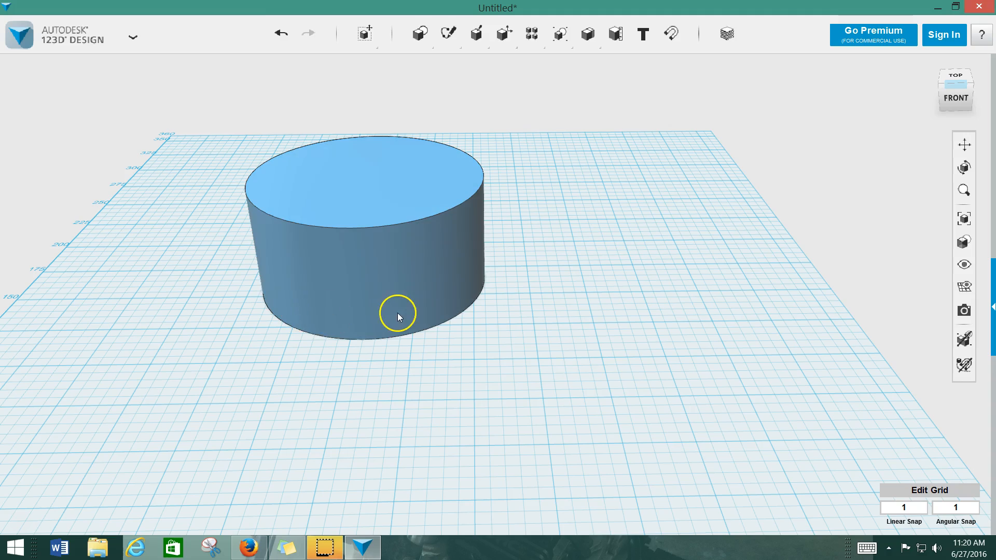
scroll(377, 313, "up", 5)
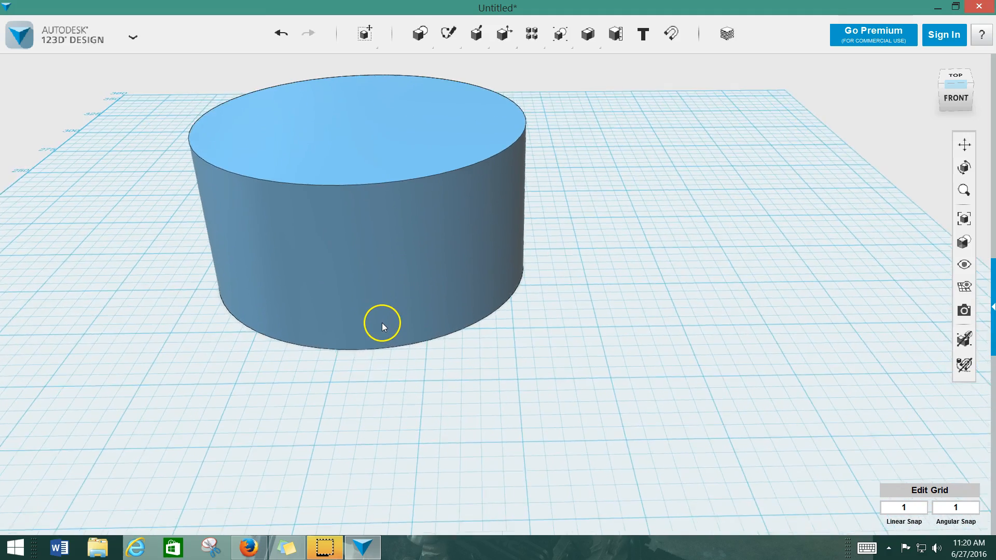
scroll(384, 311, "up", 3)
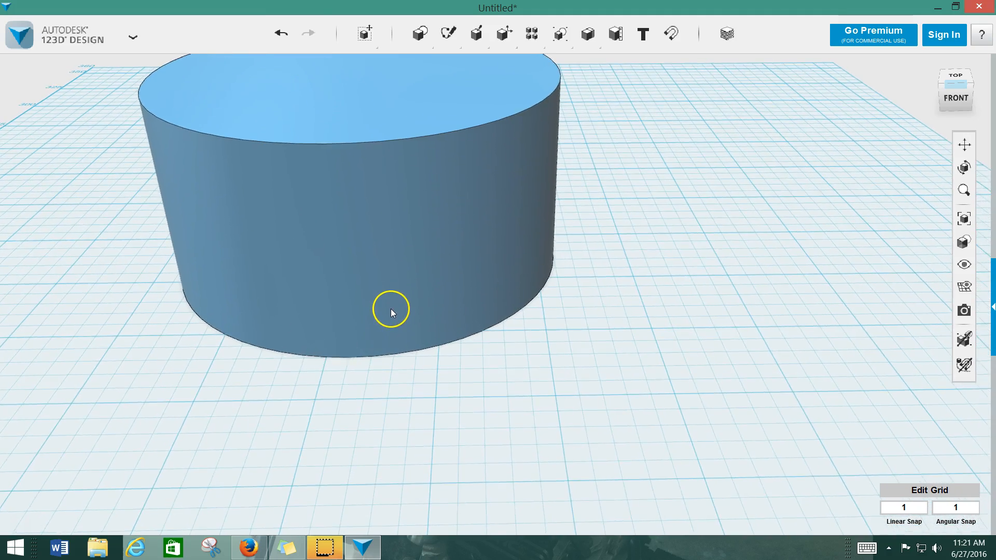
scroll(396, 306, "down", 6)
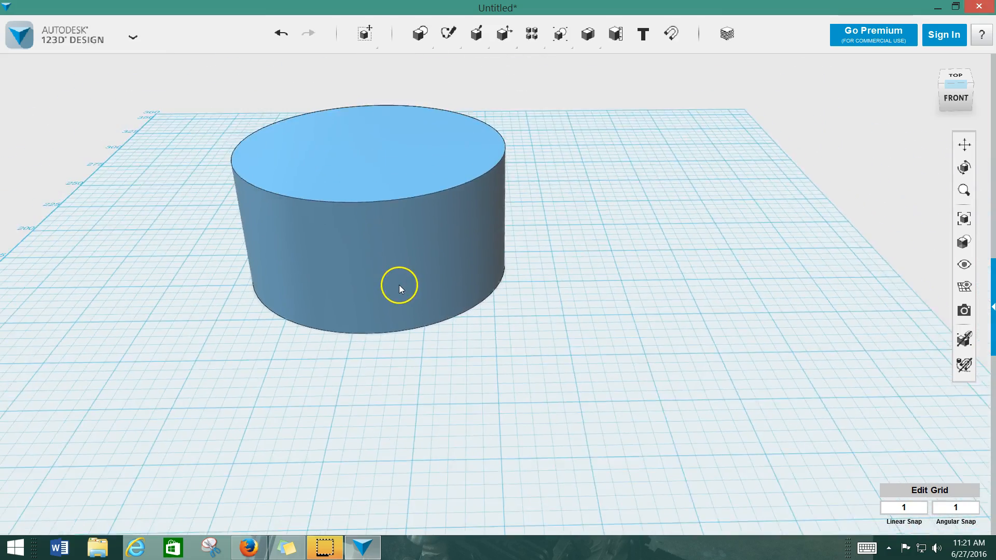
scroll(399, 291, "down", 4)
scroll(401, 301, "up", 5)
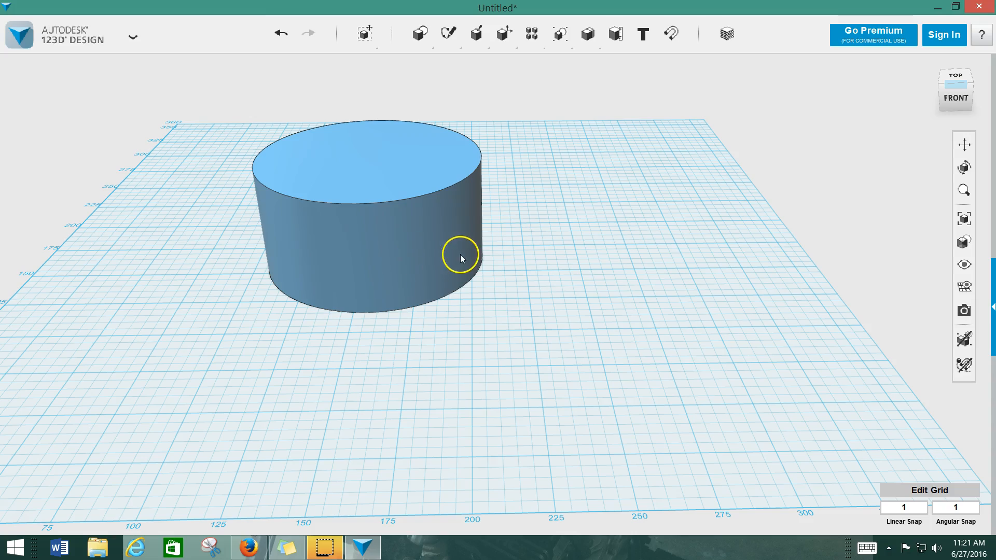
mouse_move(500, 232)
right_mouse_down()
mouse_move(471, 233)
mouse_move(496, 220)
mouse_move(475, 243)
mouse_move(496, 216)
mouse_move(522, 249)
mouse_move(439, 226)
mouse_move(532, 213)
mouse_move(482, 262)
mouse_move(501, 222)
mouse_move(473, 231)
mouse_move(490, 231)
right_mouse_up()
left_click(964, 144)
left_click_drag(725, 173, 414, 400)
left_click_drag(363, 247, 463, 223)
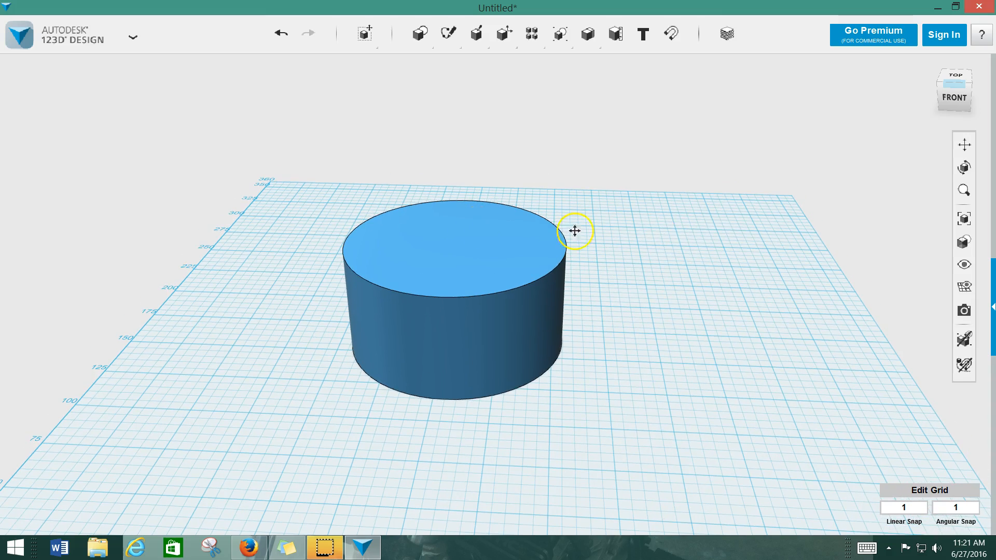
Examine the cylinder from all four sides by cycling through the front, left, back and right standard views.
left_click(957, 98)
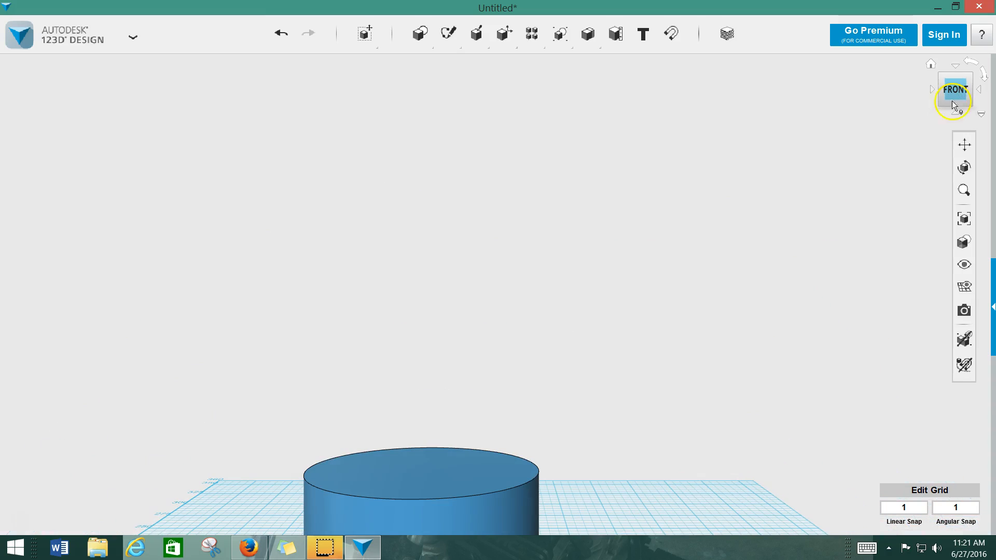
left_click_drag(603, 447, 661, 173)
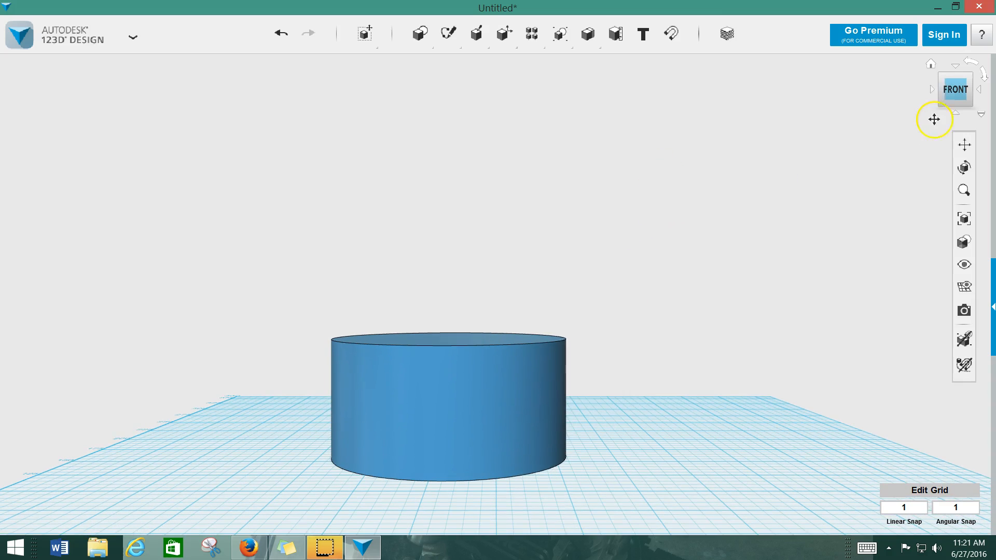
left_click(932, 90)
left_click_drag(122, 440, 850, 295)
key("f")
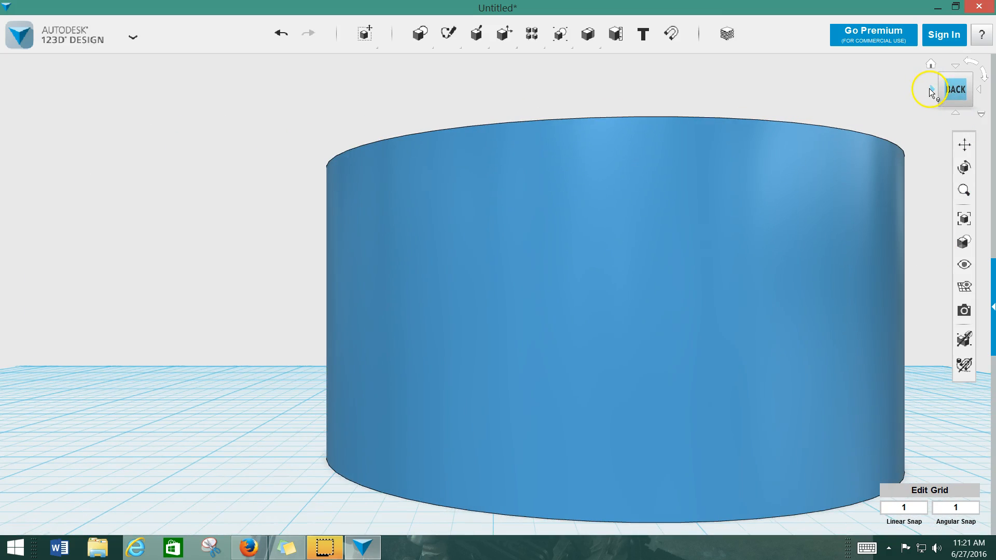
left_click(932, 90)
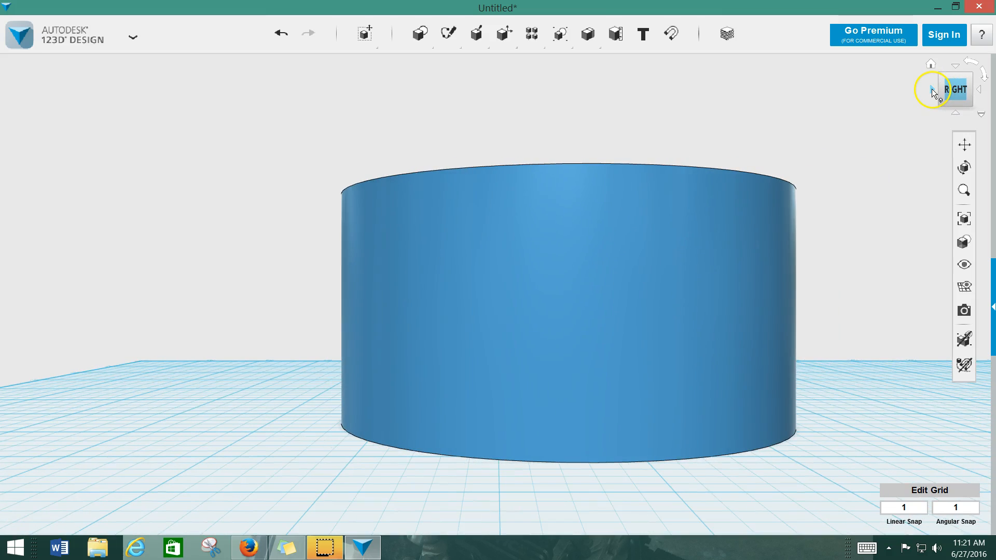
left_click(932, 90)
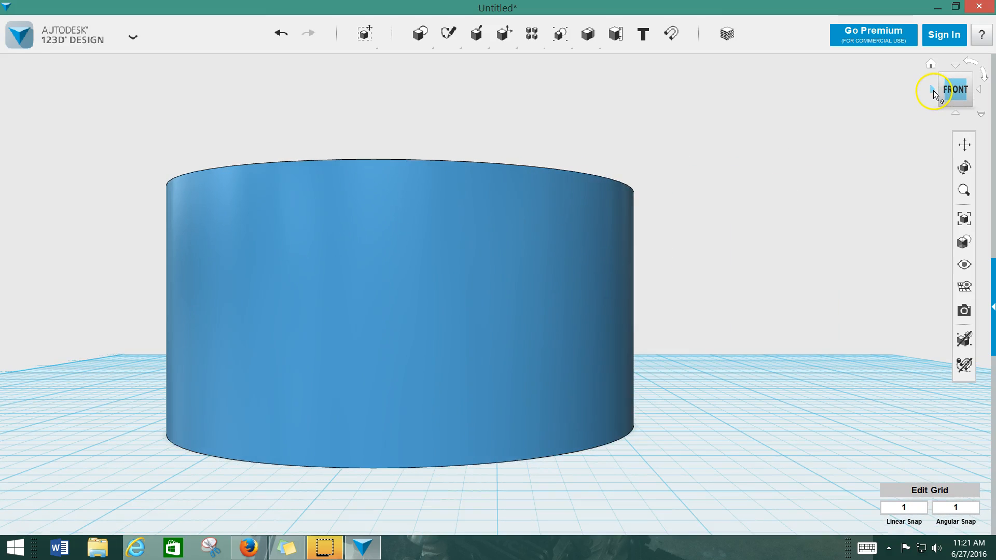
left_click(933, 91)
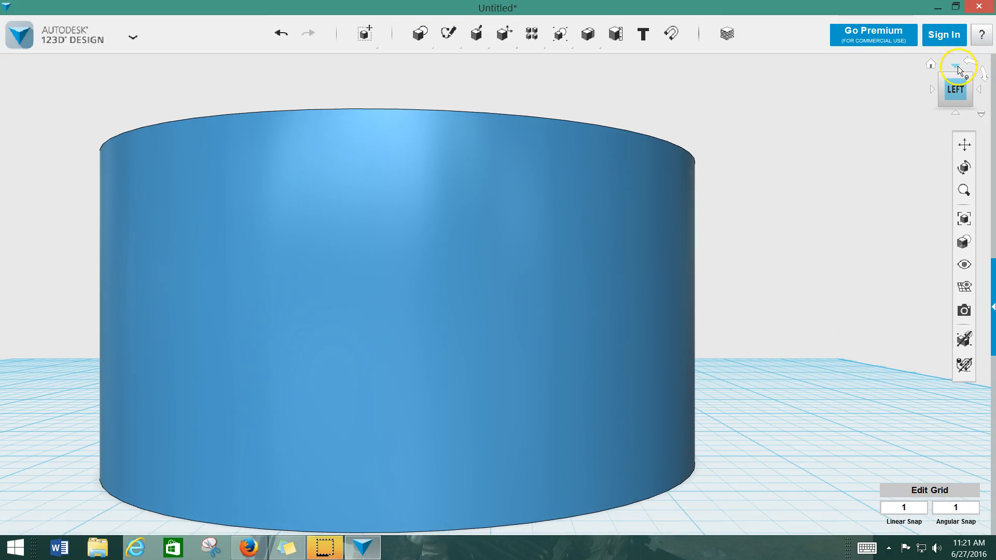
View the cylinder from the top, with the whole circle and the surrounding grid in view.
left_click(957, 66)
middle_click_drag(782, 236, 842, 154)
scroll(738, 202, "down", 4)
scroll(736, 228, "up", 3)
scroll(689, 251, "down", 2)
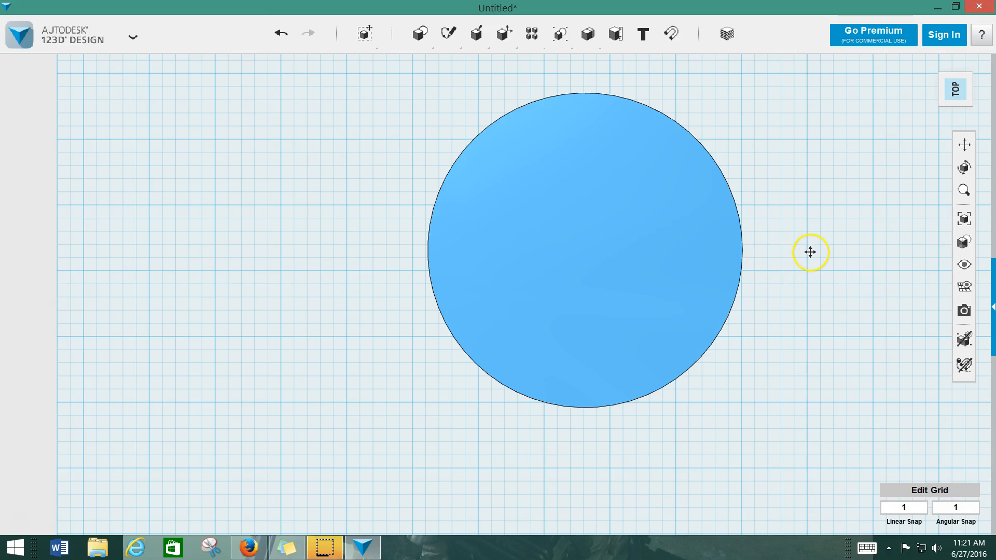
middle_click_drag(810, 252, 680, 245)
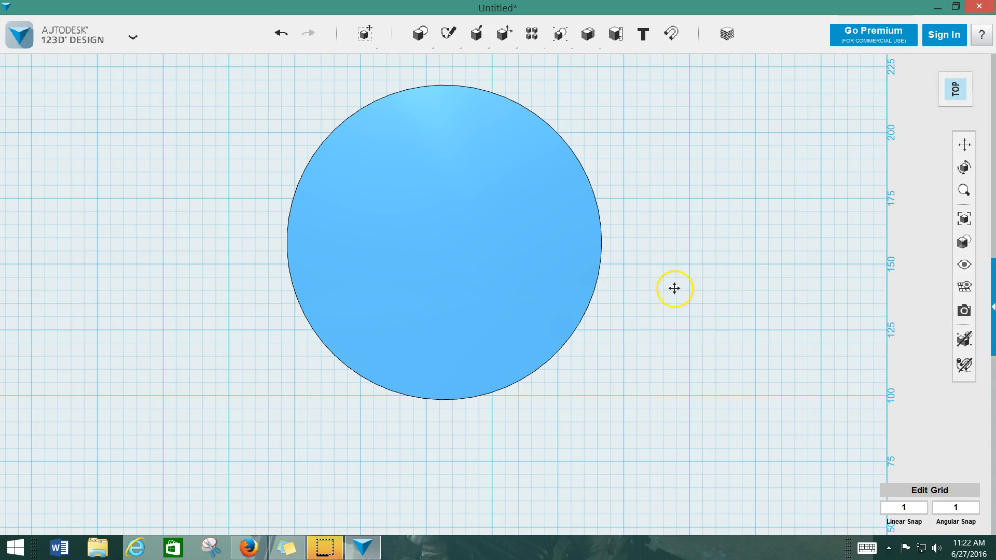
scroll(674, 289, "up", 2)
scroll(680, 290, "down", 4)
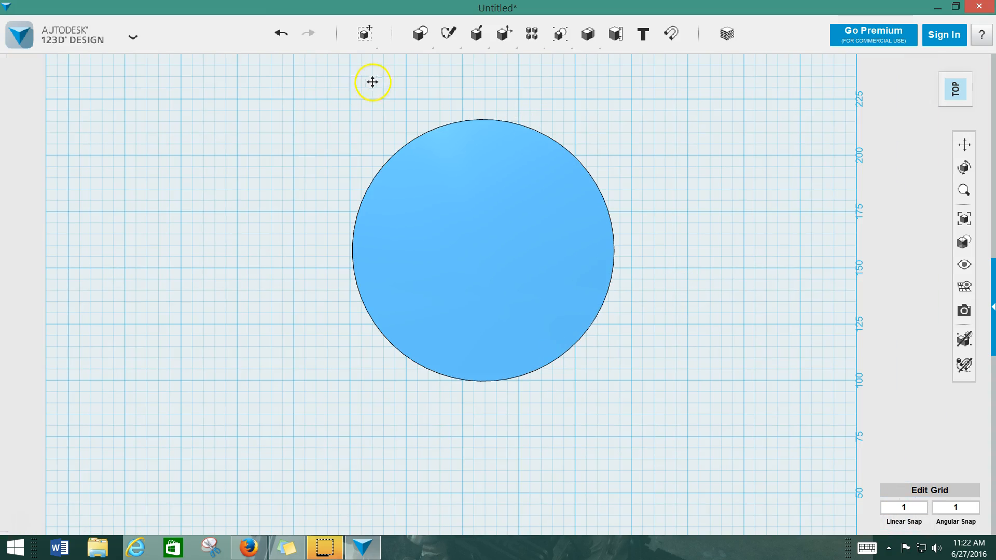
Insert a sphere primitive about half as wide as the cylinder and move it across the grid to just beside the cylinder.
mouse_move(417, 35)
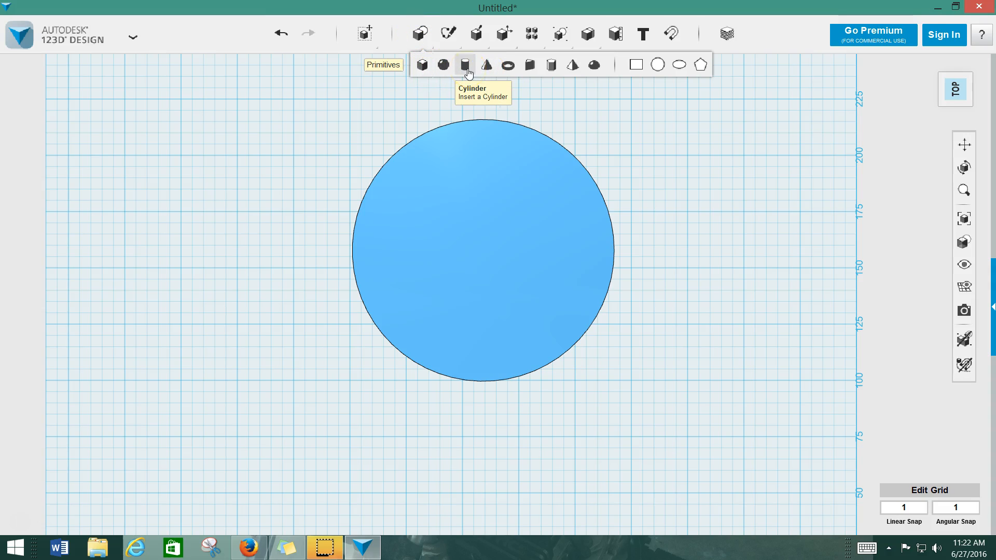
left_click(443, 65)
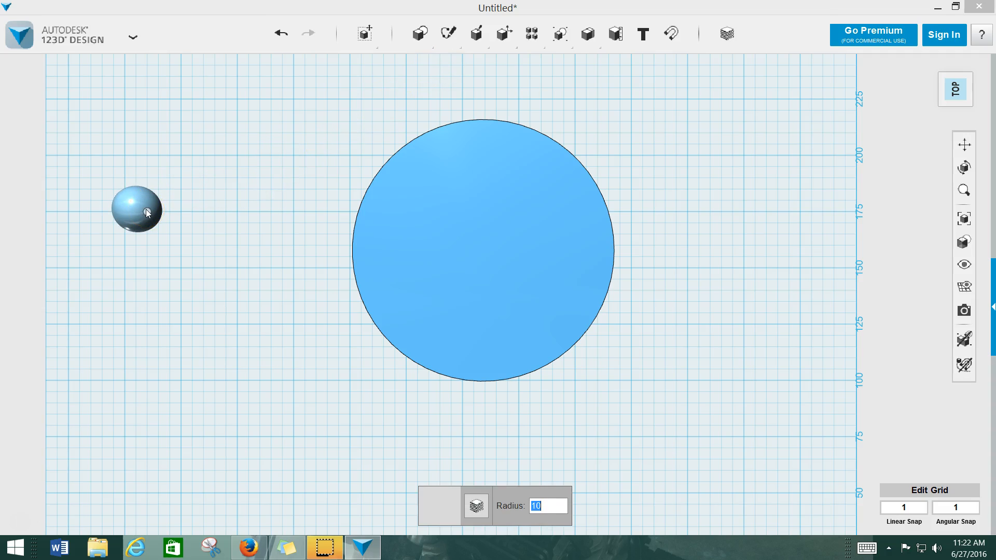
type("50")
key("BackSpace")
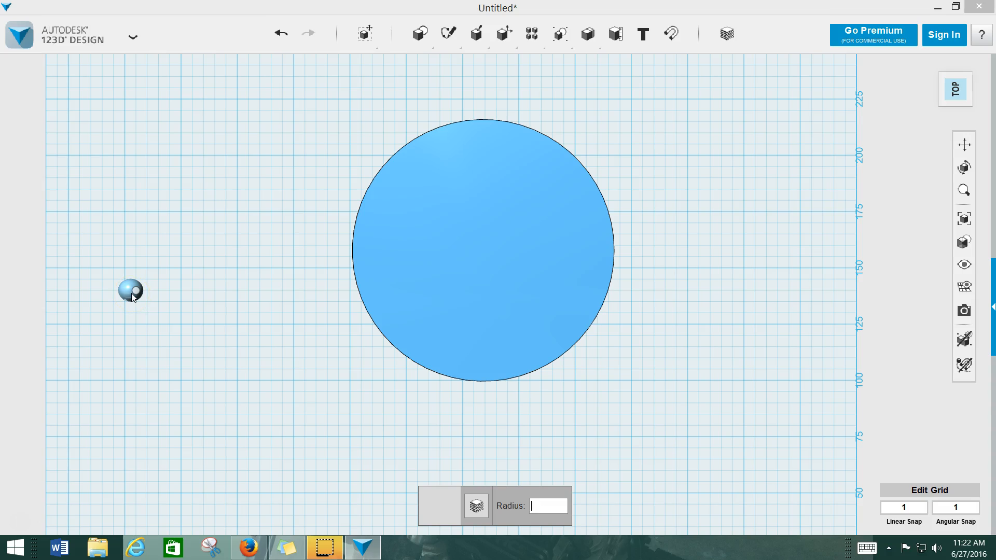
type("0")
left_click(131, 294)
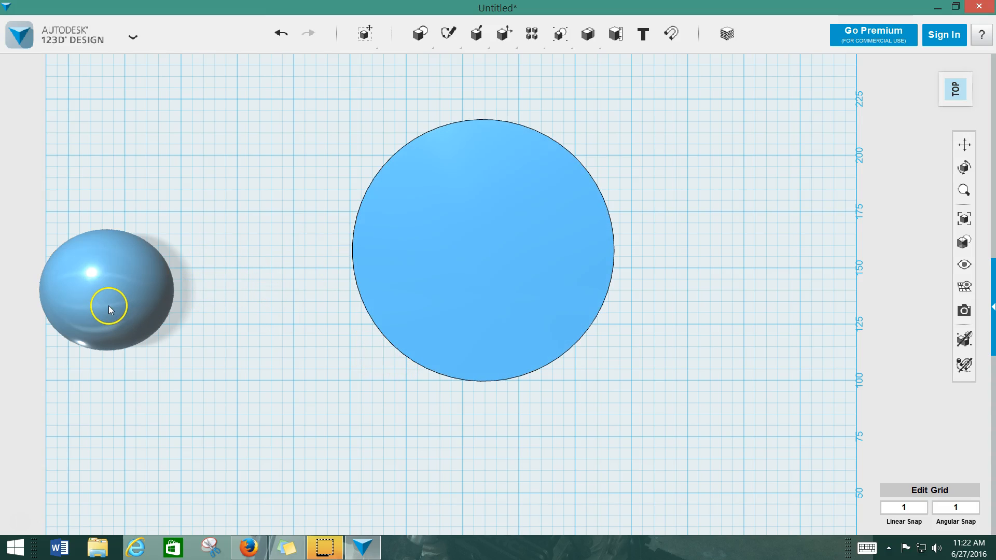
left_click(125, 293)
left_click_drag(118, 288, 323, 259)
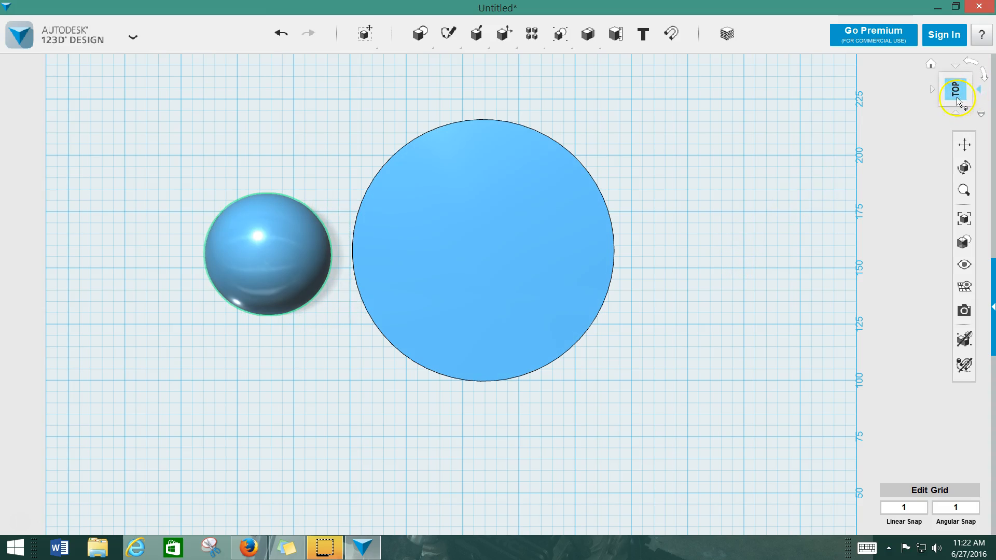
Try to move the sphere toward the cylinder in the left side view, and undo that move.
left_click(956, 114)
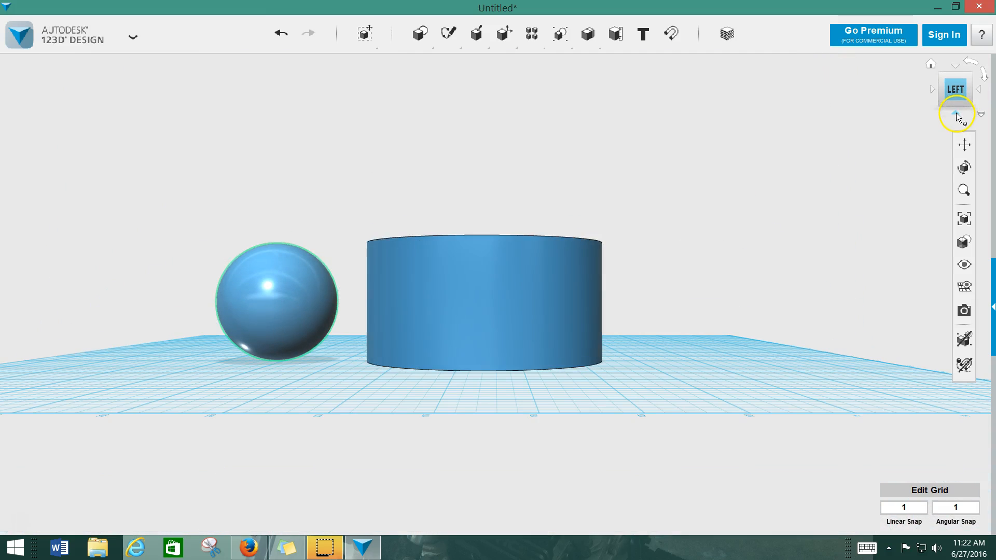
left_click_drag(292, 298, 326, 297)
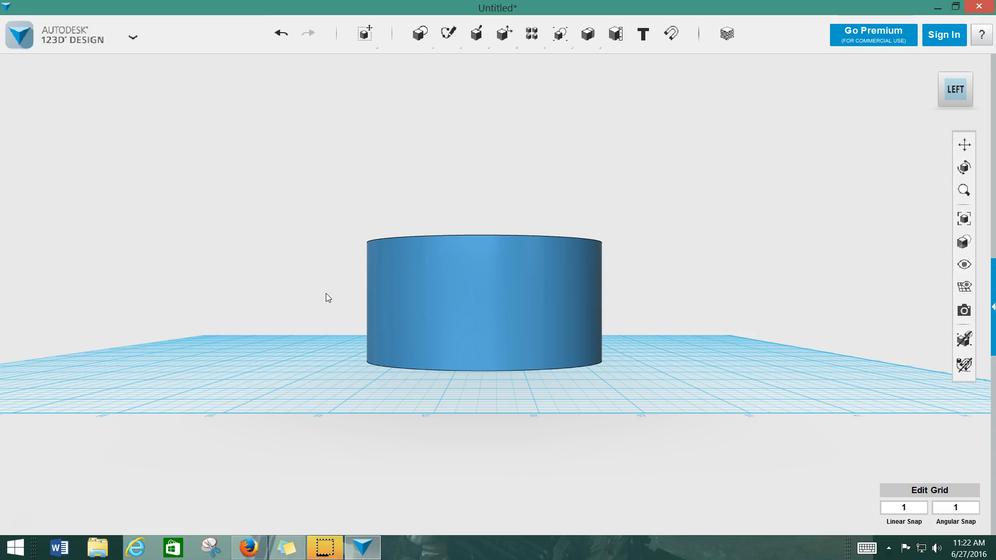
left_click(278, 32)
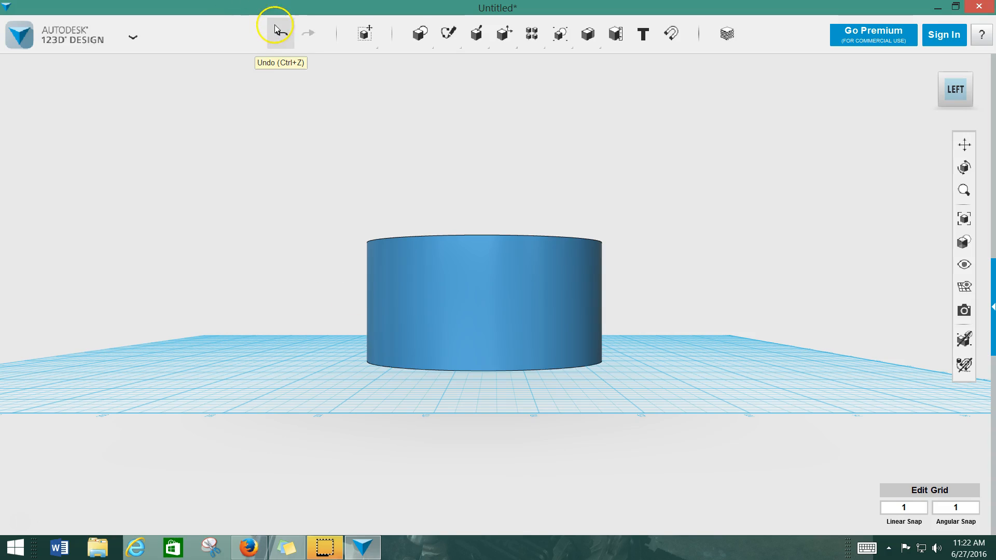
Restore the deleted sphere, and practise deleting it once more and undoing that deletion.
left_click(278, 32)
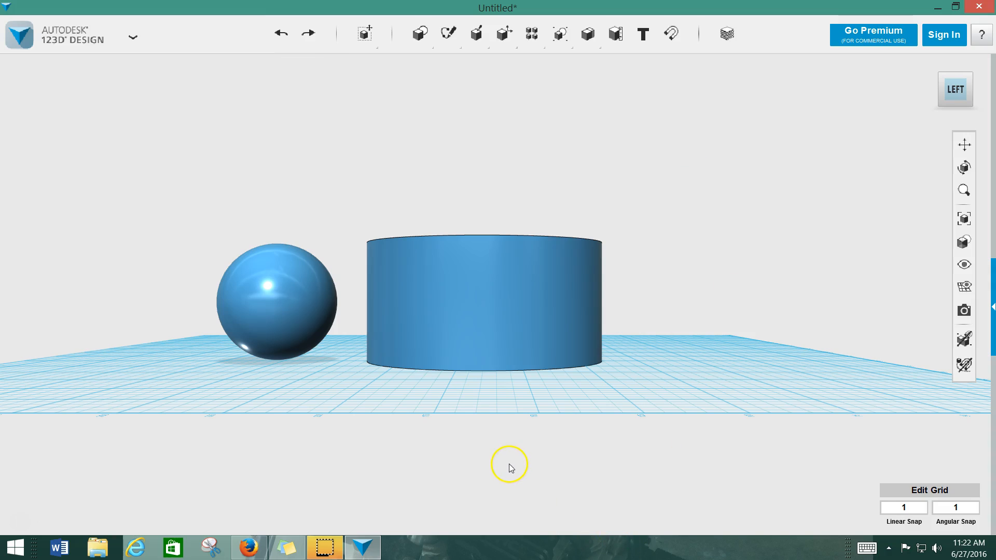
key("Delete")
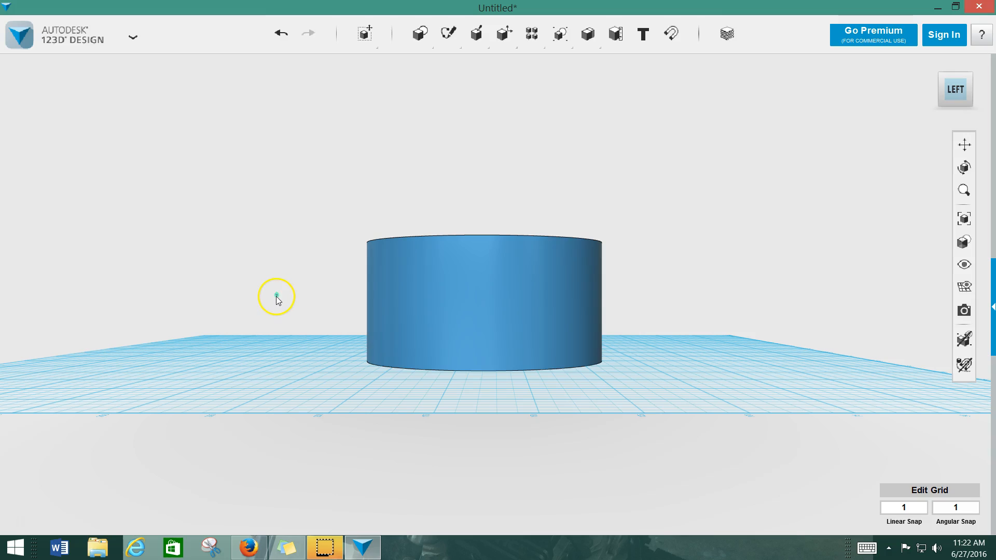
left_click(281, 35)
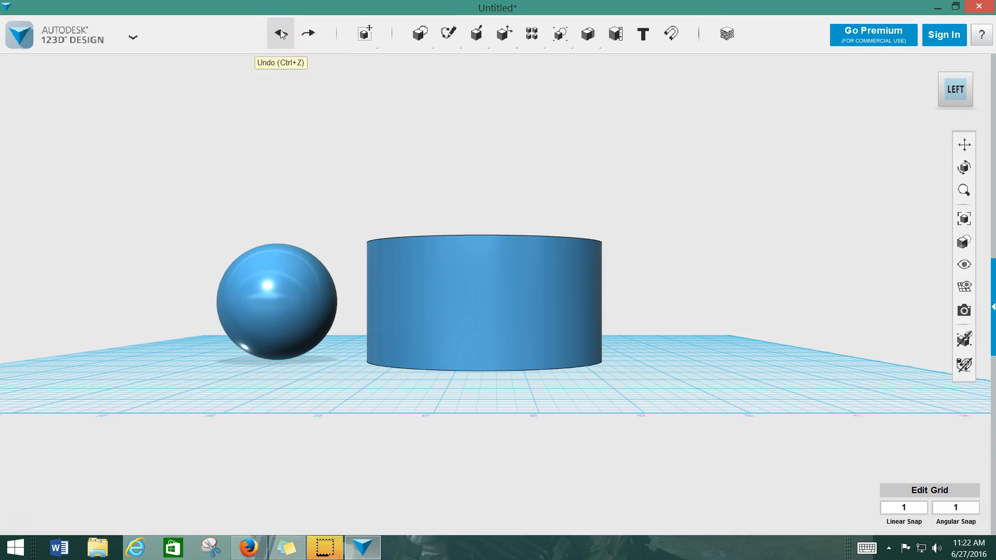
Move the sphere 14 mm toward the cylinder, working from a view near the right side.
mouse_move(284, 429)
right_mouse_down()
mouse_move(315, 427)
mouse_move(288, 425)
right_mouse_up()
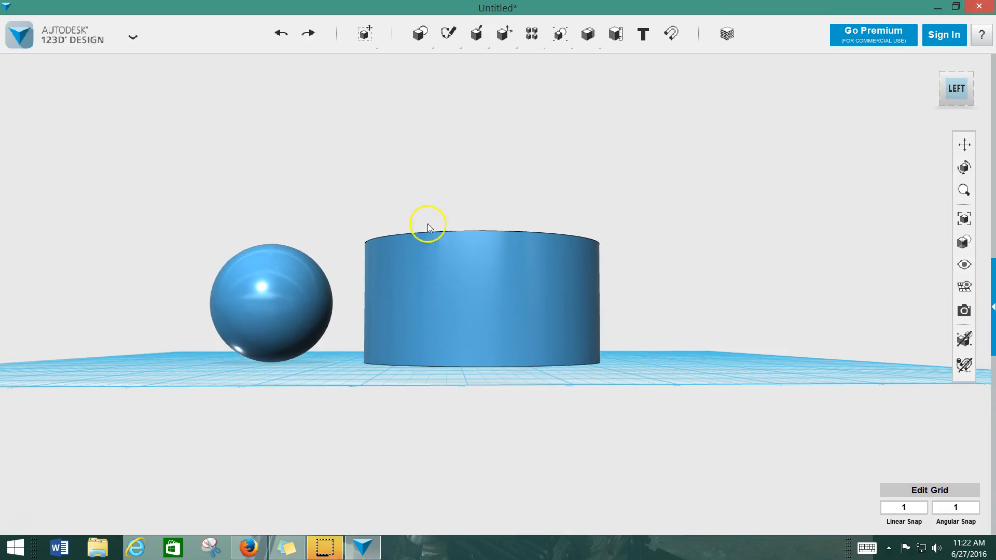
right_click_drag(337, 232, 613, 234)
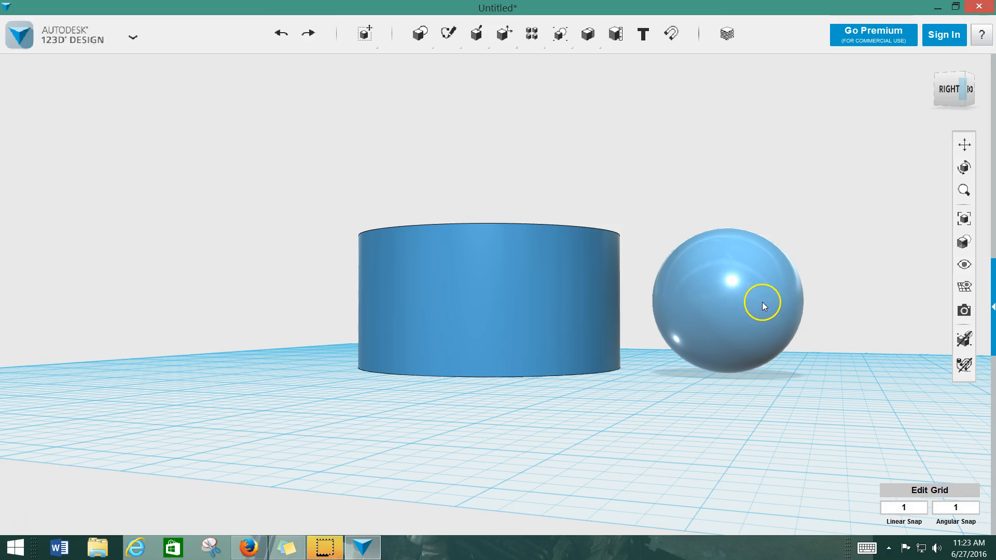
left_click(743, 297)
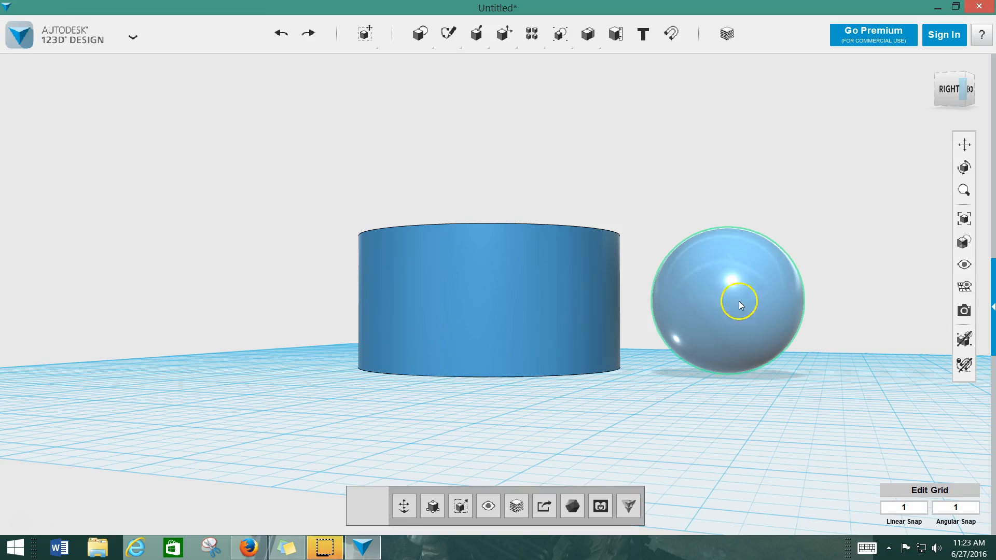
left_click(403, 506)
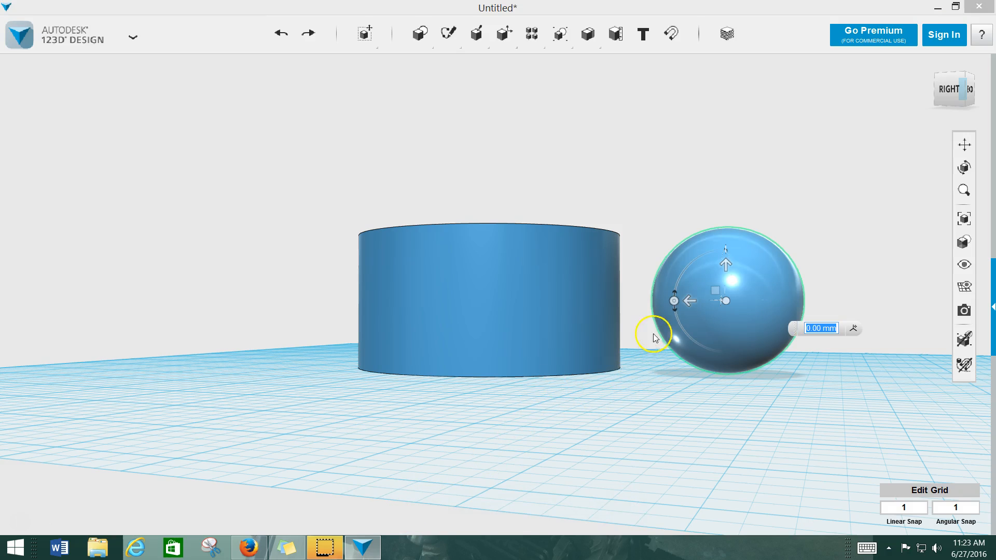
left_click_drag(693, 300, 654, 301)
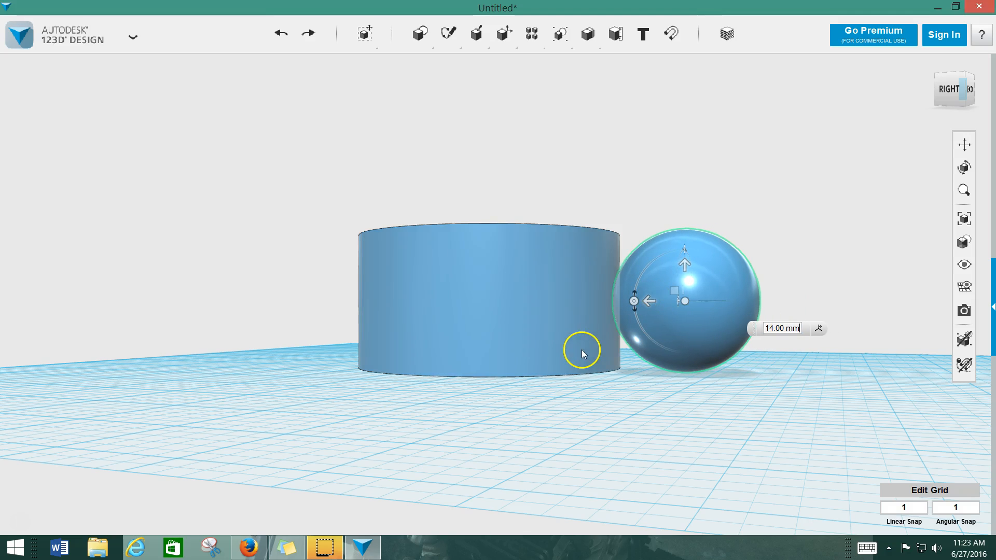
Examine where the sphere meets the cylinder's wall from the right side, both close up and from farther away.
right_click_drag(493, 416, 552, 358)
scroll(564, 332, "down", 3)
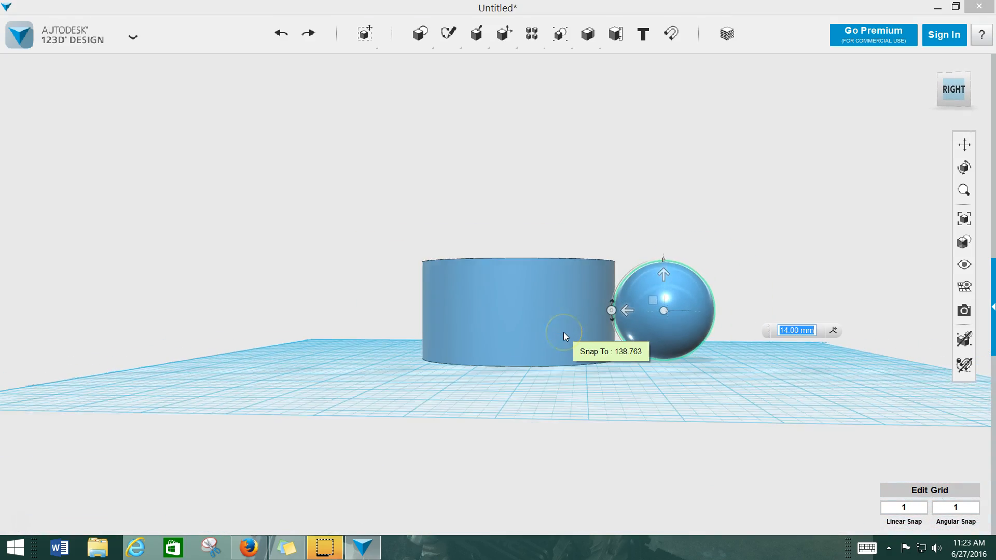
scroll(563, 335, "up", 8)
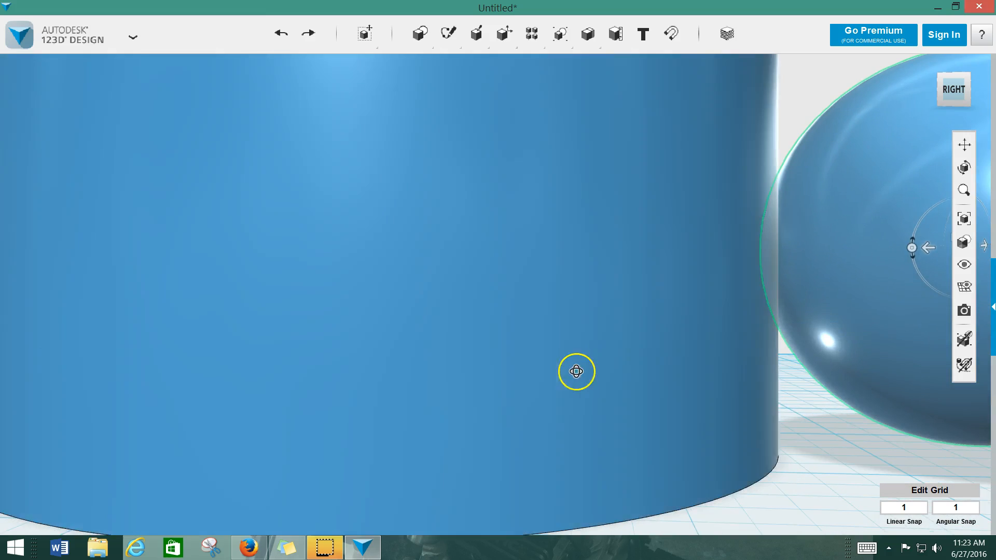
mouse_move(577, 371)
right_mouse_down()
mouse_move(544, 378)
mouse_move(569, 373)
mouse_move(549, 372)
mouse_move(559, 368)
right_mouse_up()
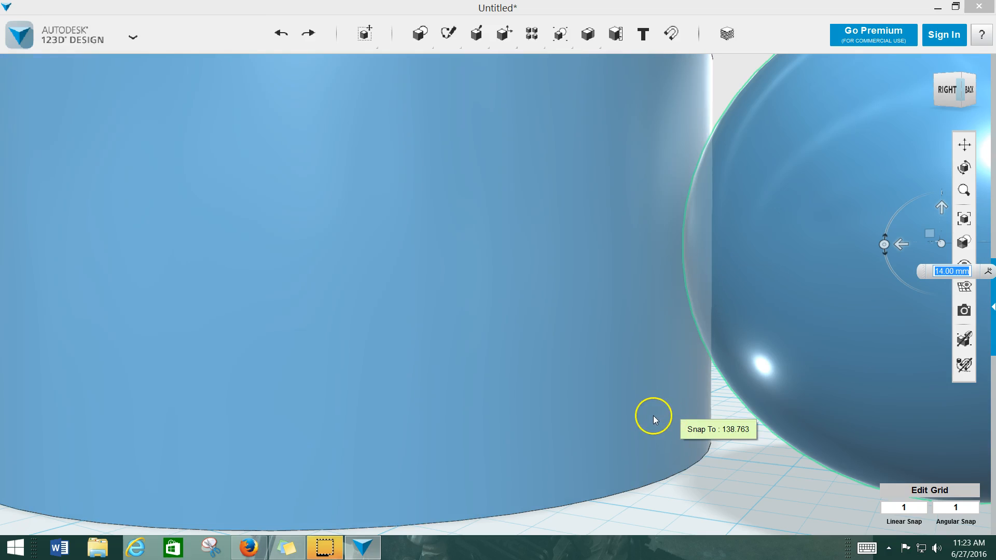
scroll(653, 416, "up", 3)
scroll(652, 415, "down", 5)
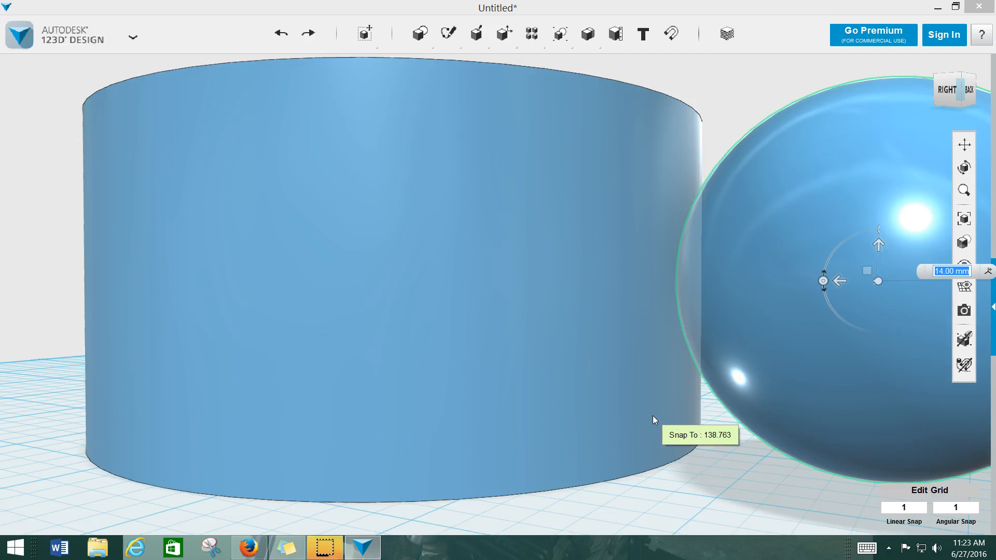
left_click_drag(652, 415, 657, 359)
scroll(665, 301, "down", 2)
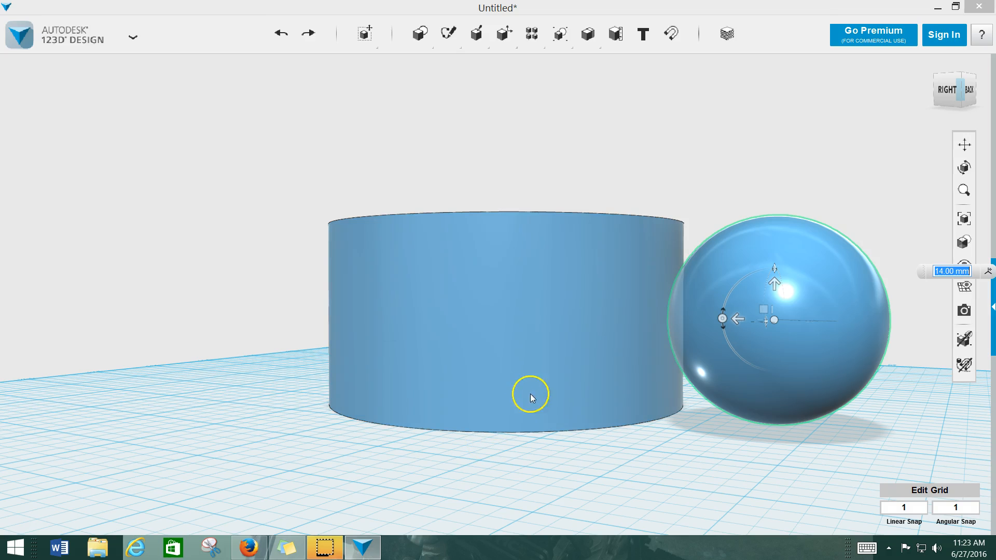
scroll(527, 351, "down", 1)
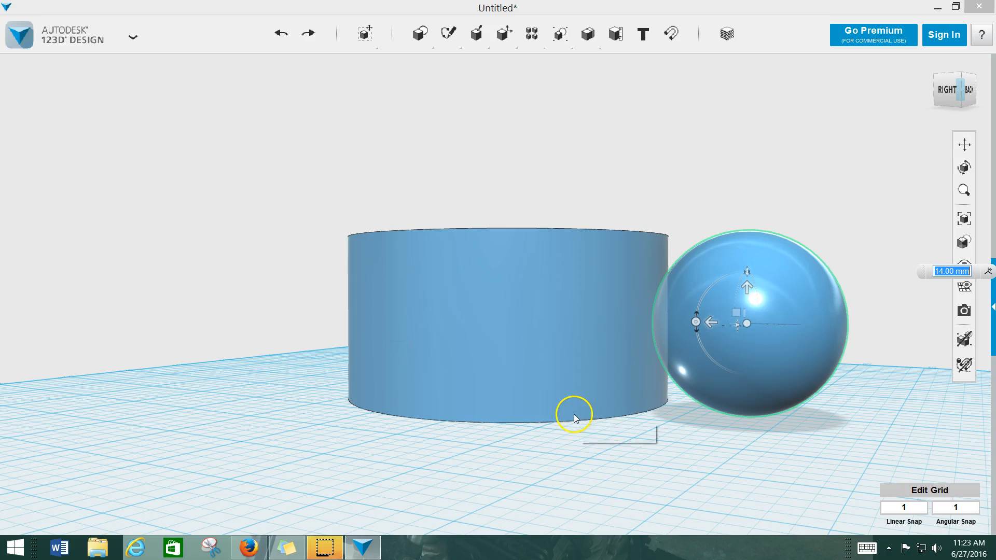
scroll(551, 398, "down", 2)
scroll(551, 399, "up", 2)
middle_click_drag(551, 398, 577, 460)
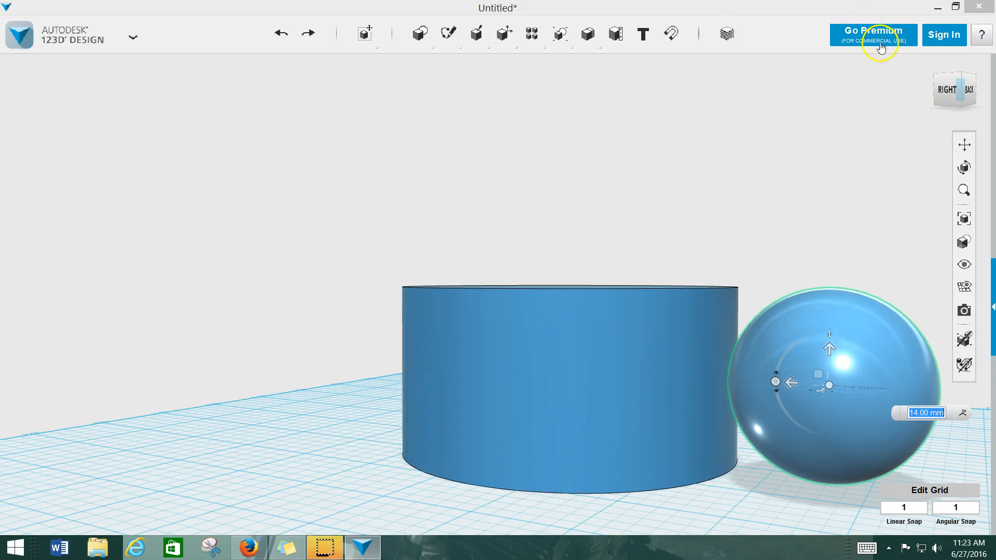
Check the sphere's position against the cylinder in the front view, the top view and an angled view between top and front.
left_click(946, 89)
left_click(933, 89)
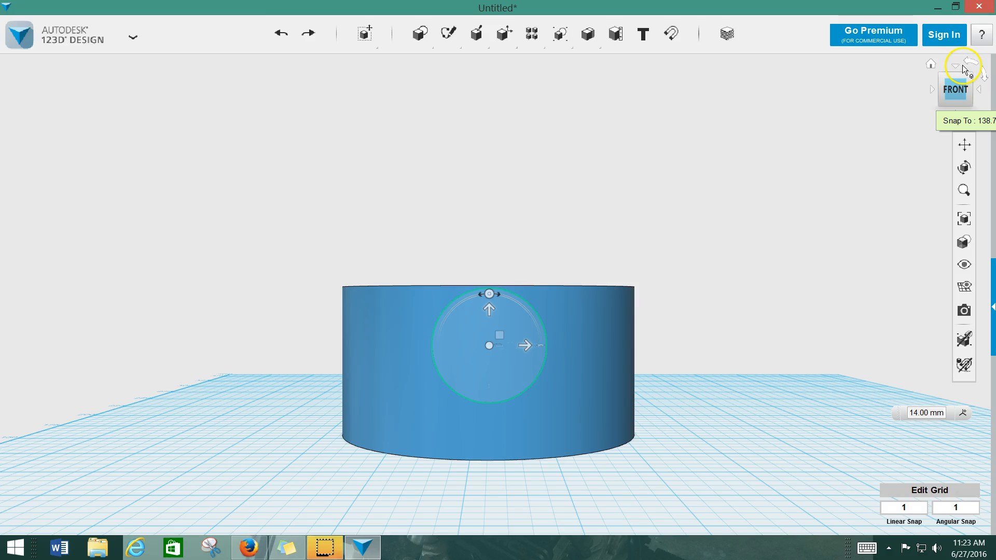
left_click(954, 67)
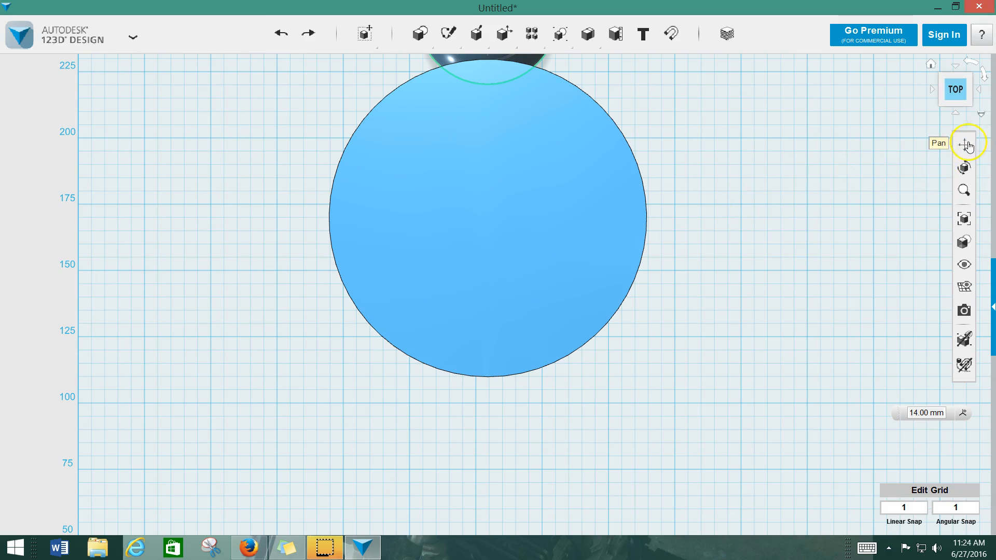
left_click_drag(501, 240, 519, 349)
scroll(518, 349, "up", 3)
scroll(519, 348, "down", 4)
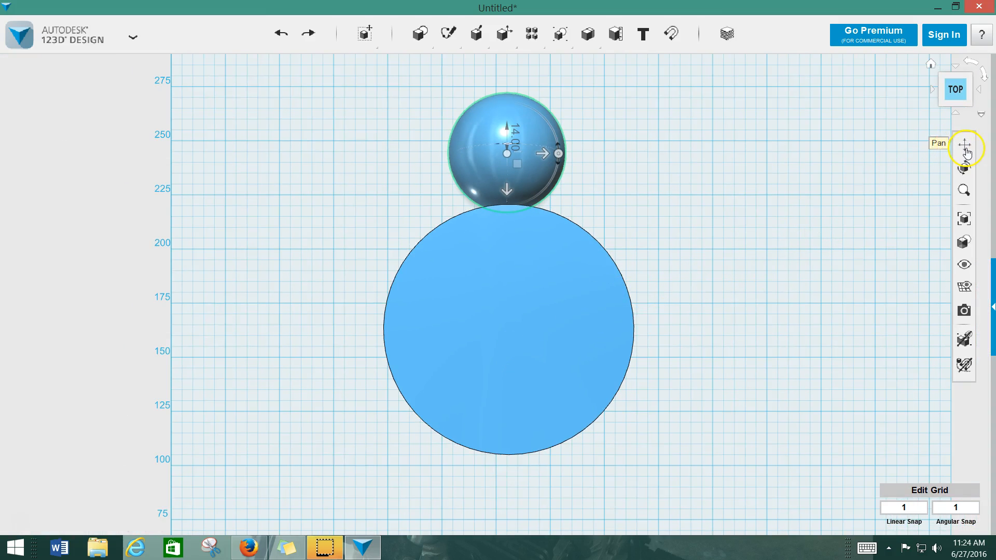
left_click_drag(576, 265, 711, 238)
mouse_move(505, 239)
left_mouse_down()
mouse_move(587, 240)
mouse_move(512, 235)
mouse_move(516, 227)
left_mouse_up()
right_click_drag(553, 283, 216, 253)
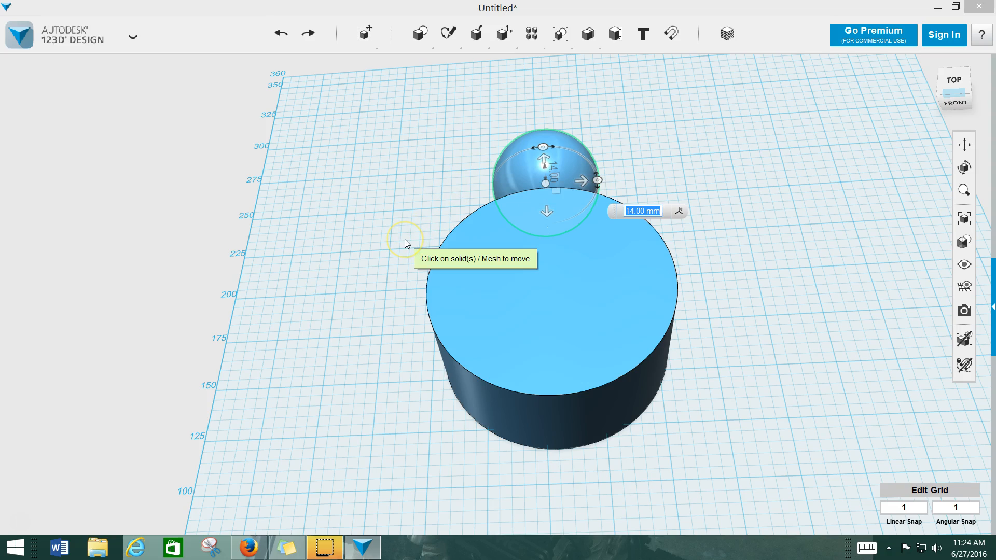
left_click(362, 240)
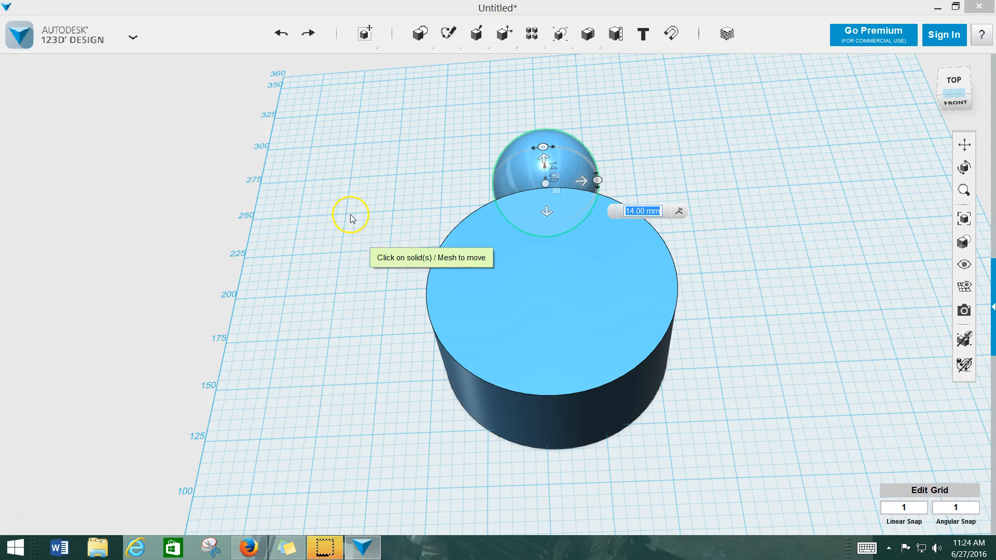